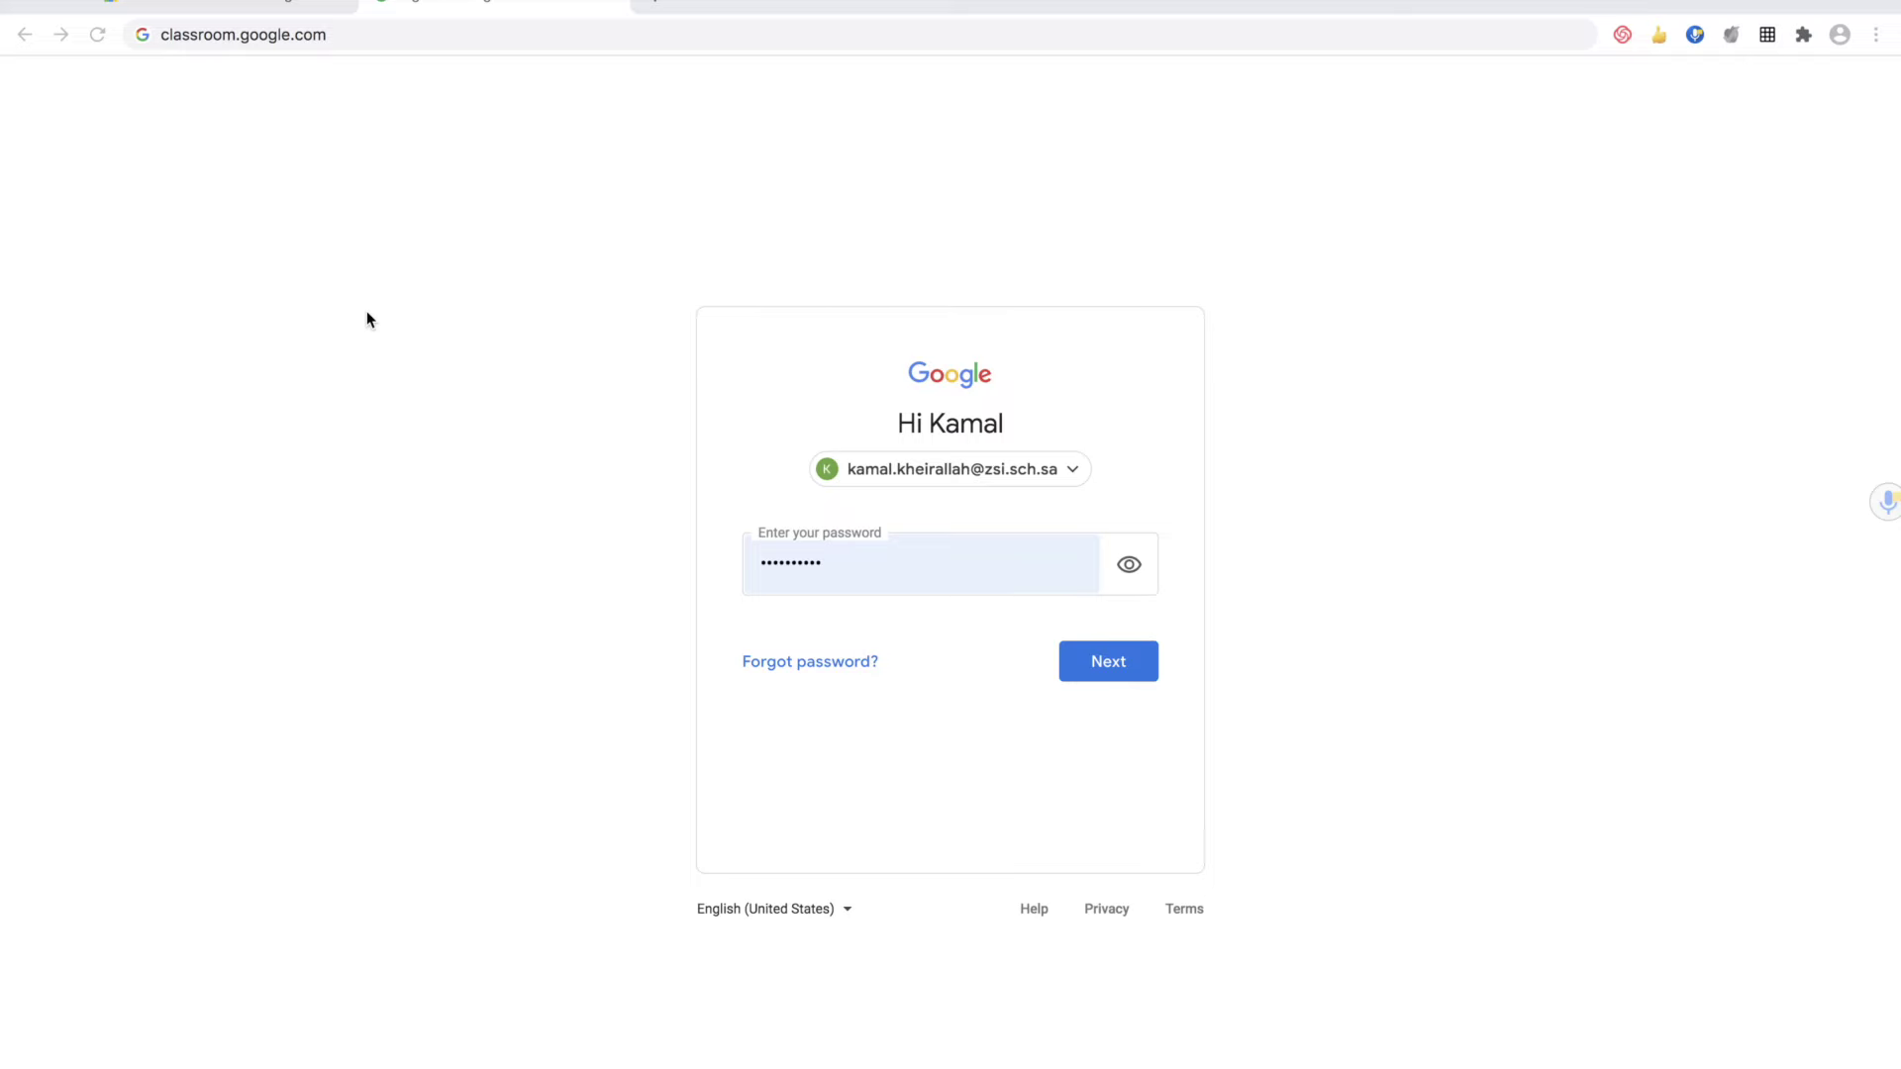
Step: Finish the Google password sign-in to reach the Classroom home with five class cards
{"action": "left_click", "coordinate": [183, 37]}
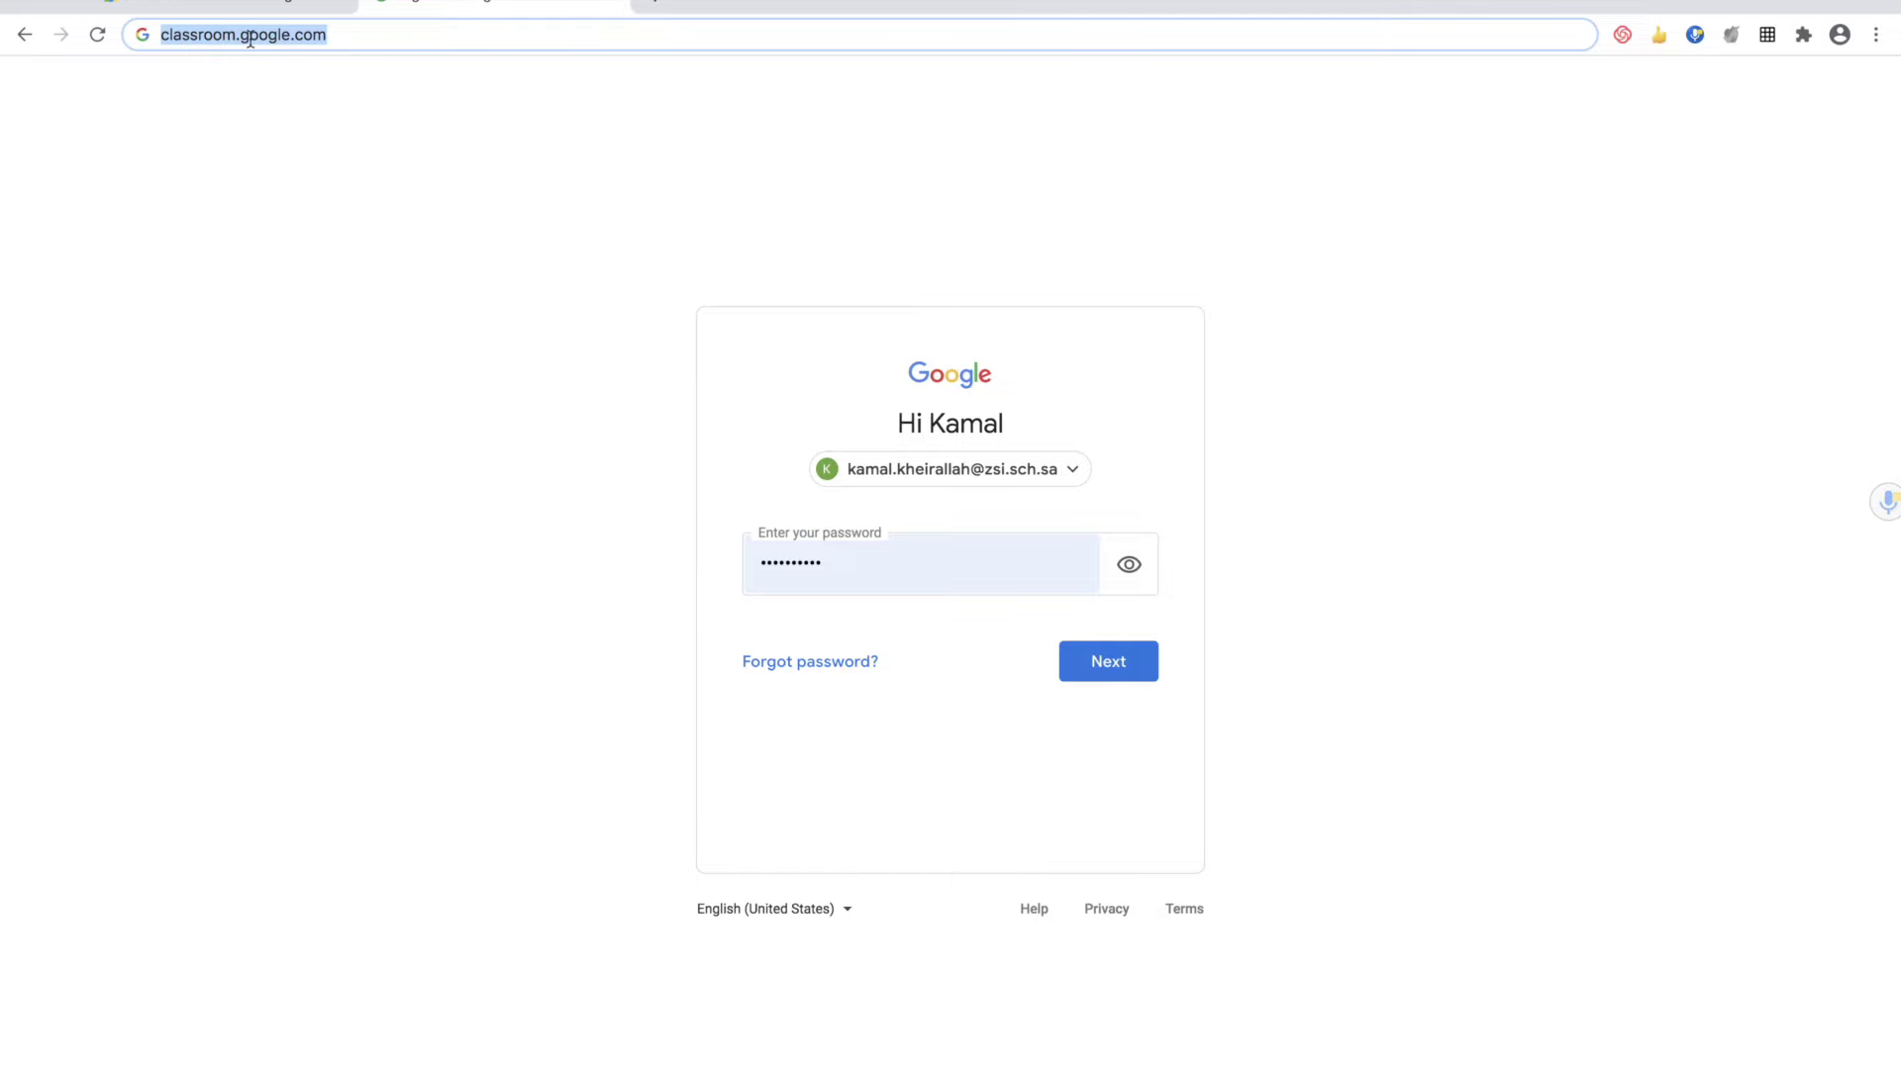
{"action": "left_click", "coordinate": [627, 266]}
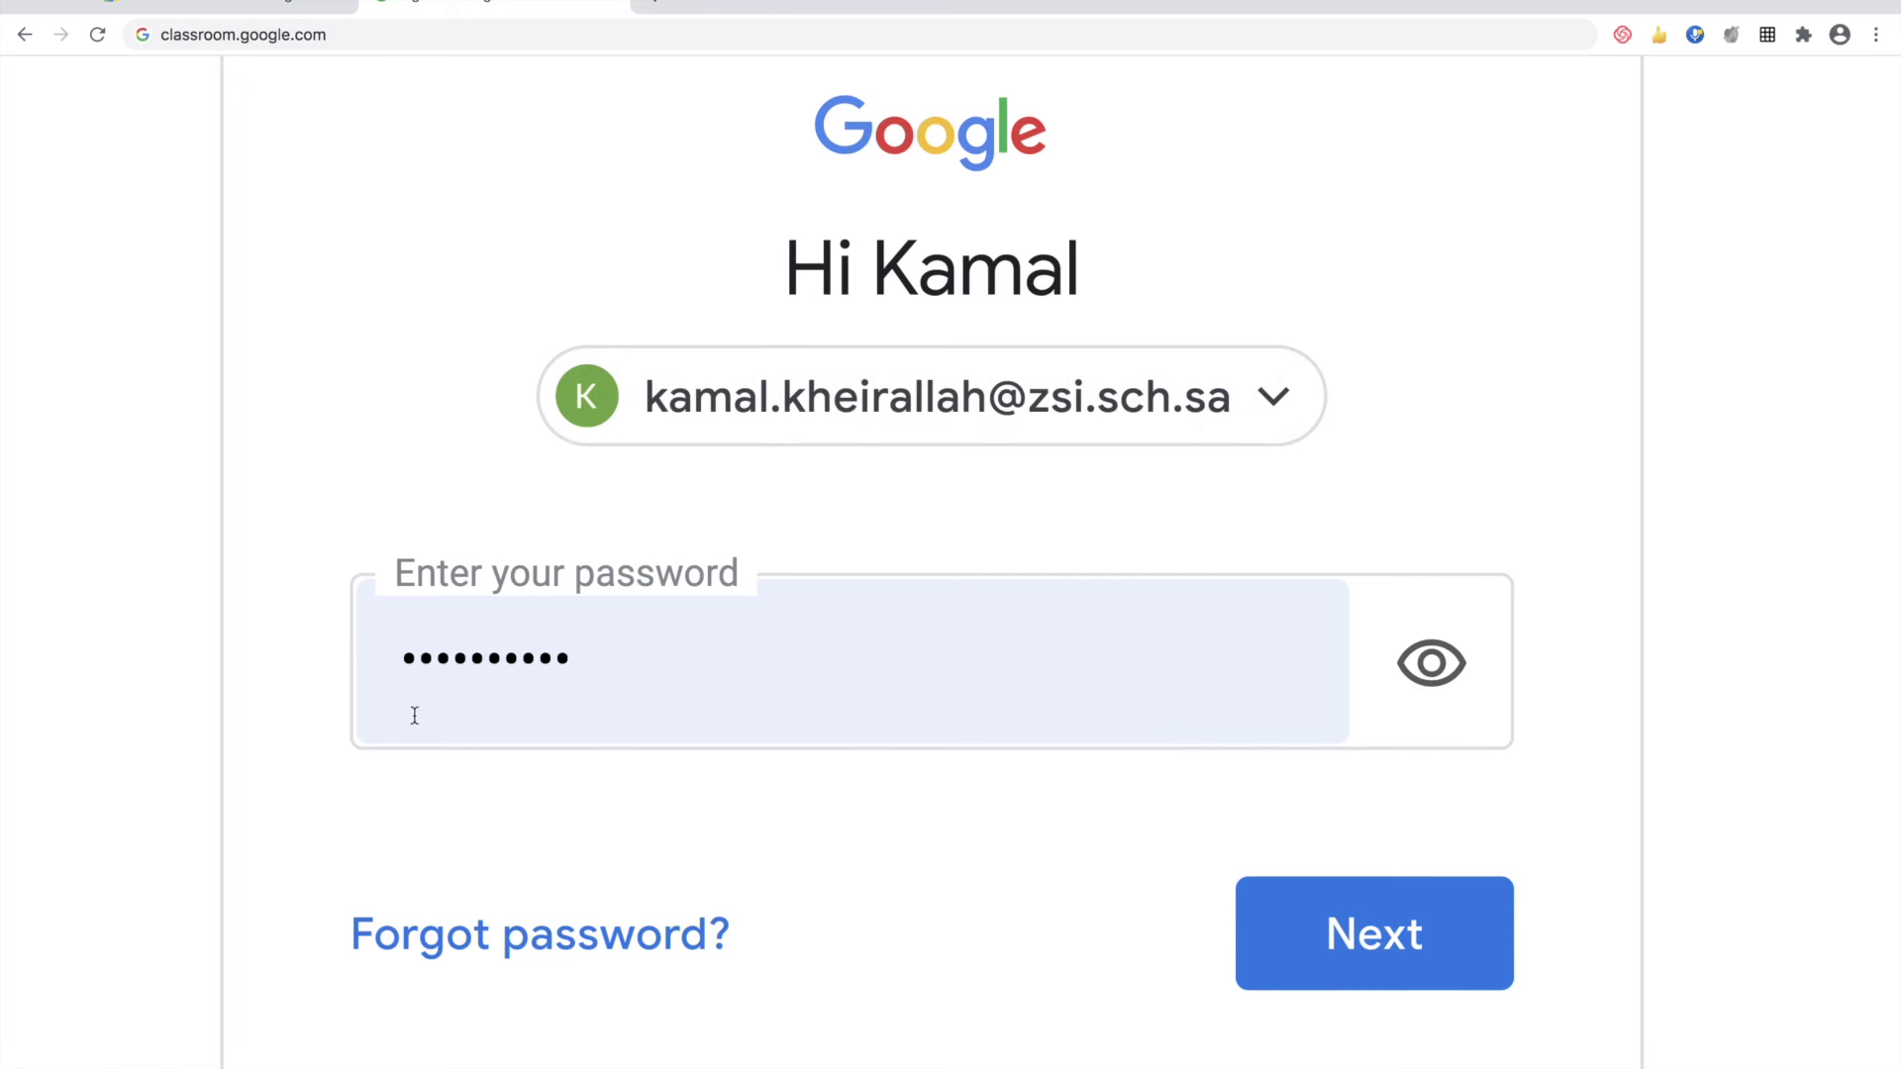
{"action": "scroll", "coordinate": [884, 387], "scroll_direction": "down", "scroll_amount": 1}
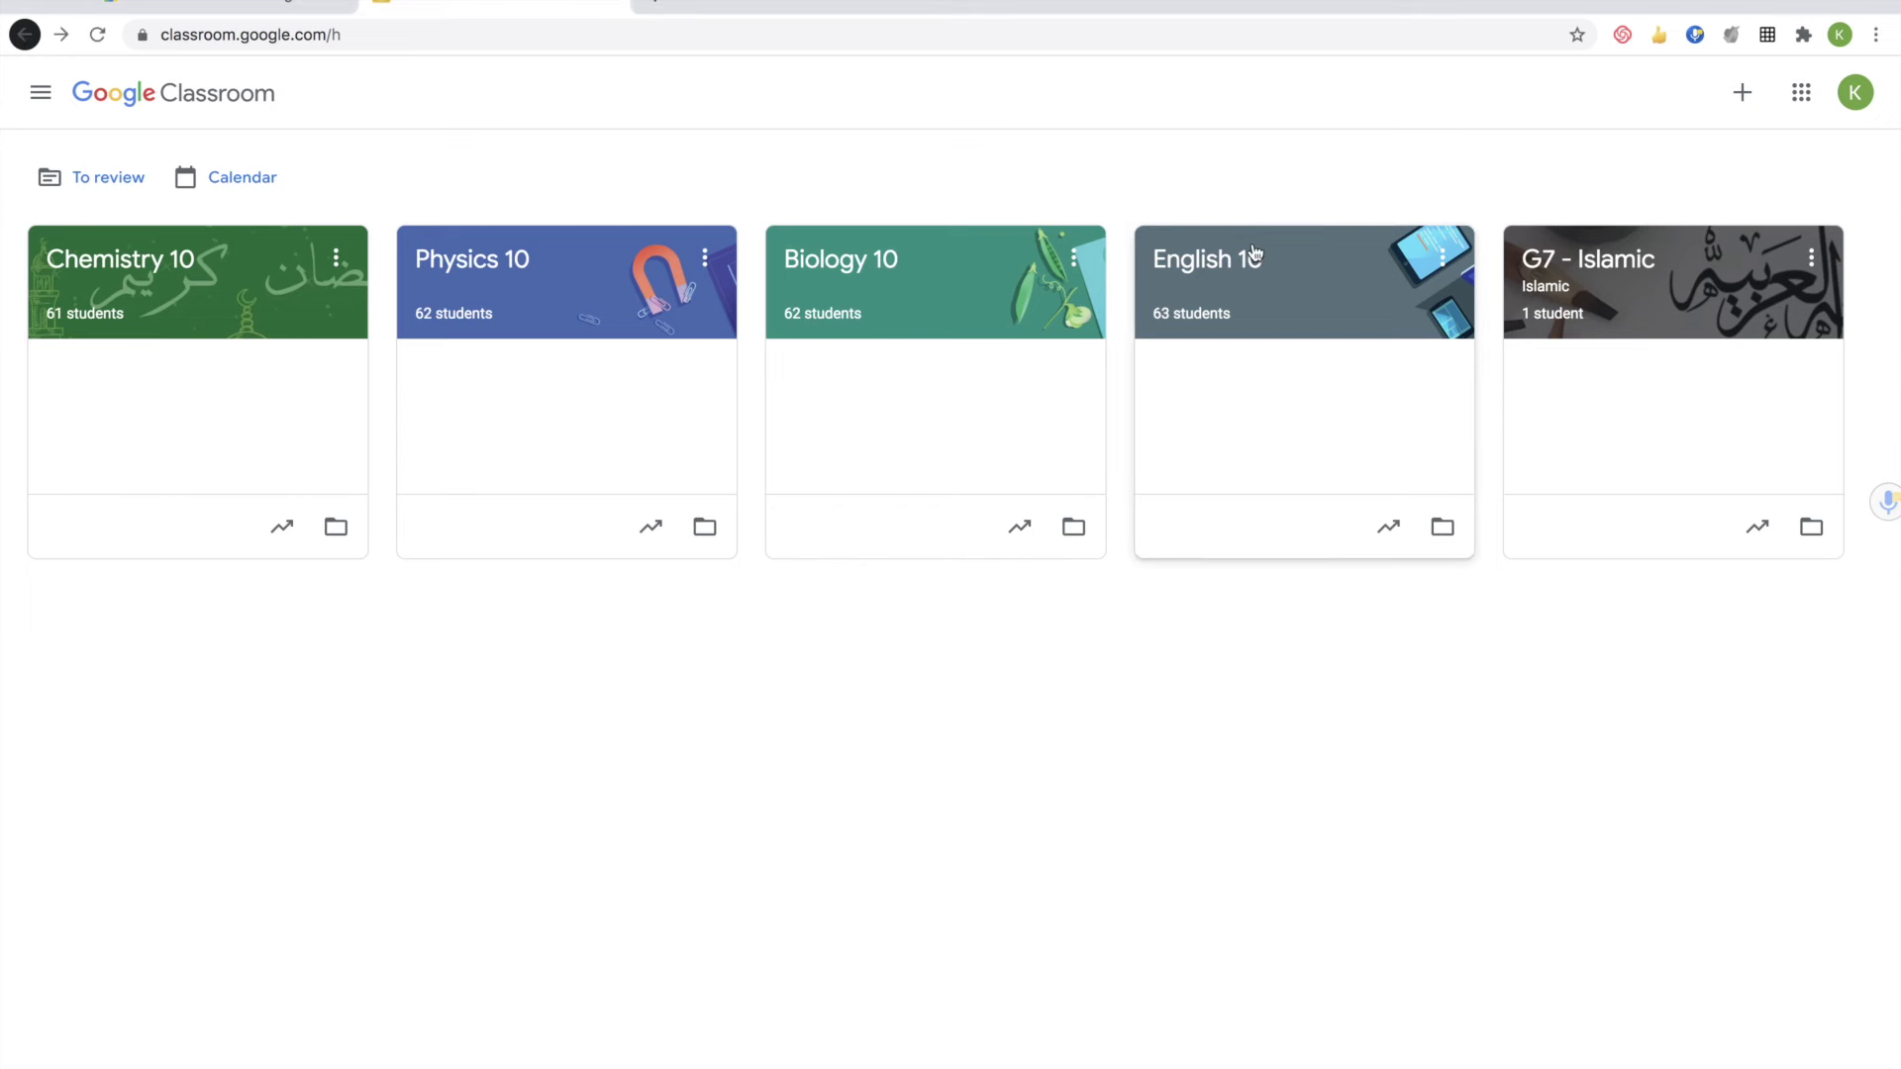
Step: Open the English 10 class card to view its Stream posts
{"action": "left_click", "coordinate": [1218, 261]}
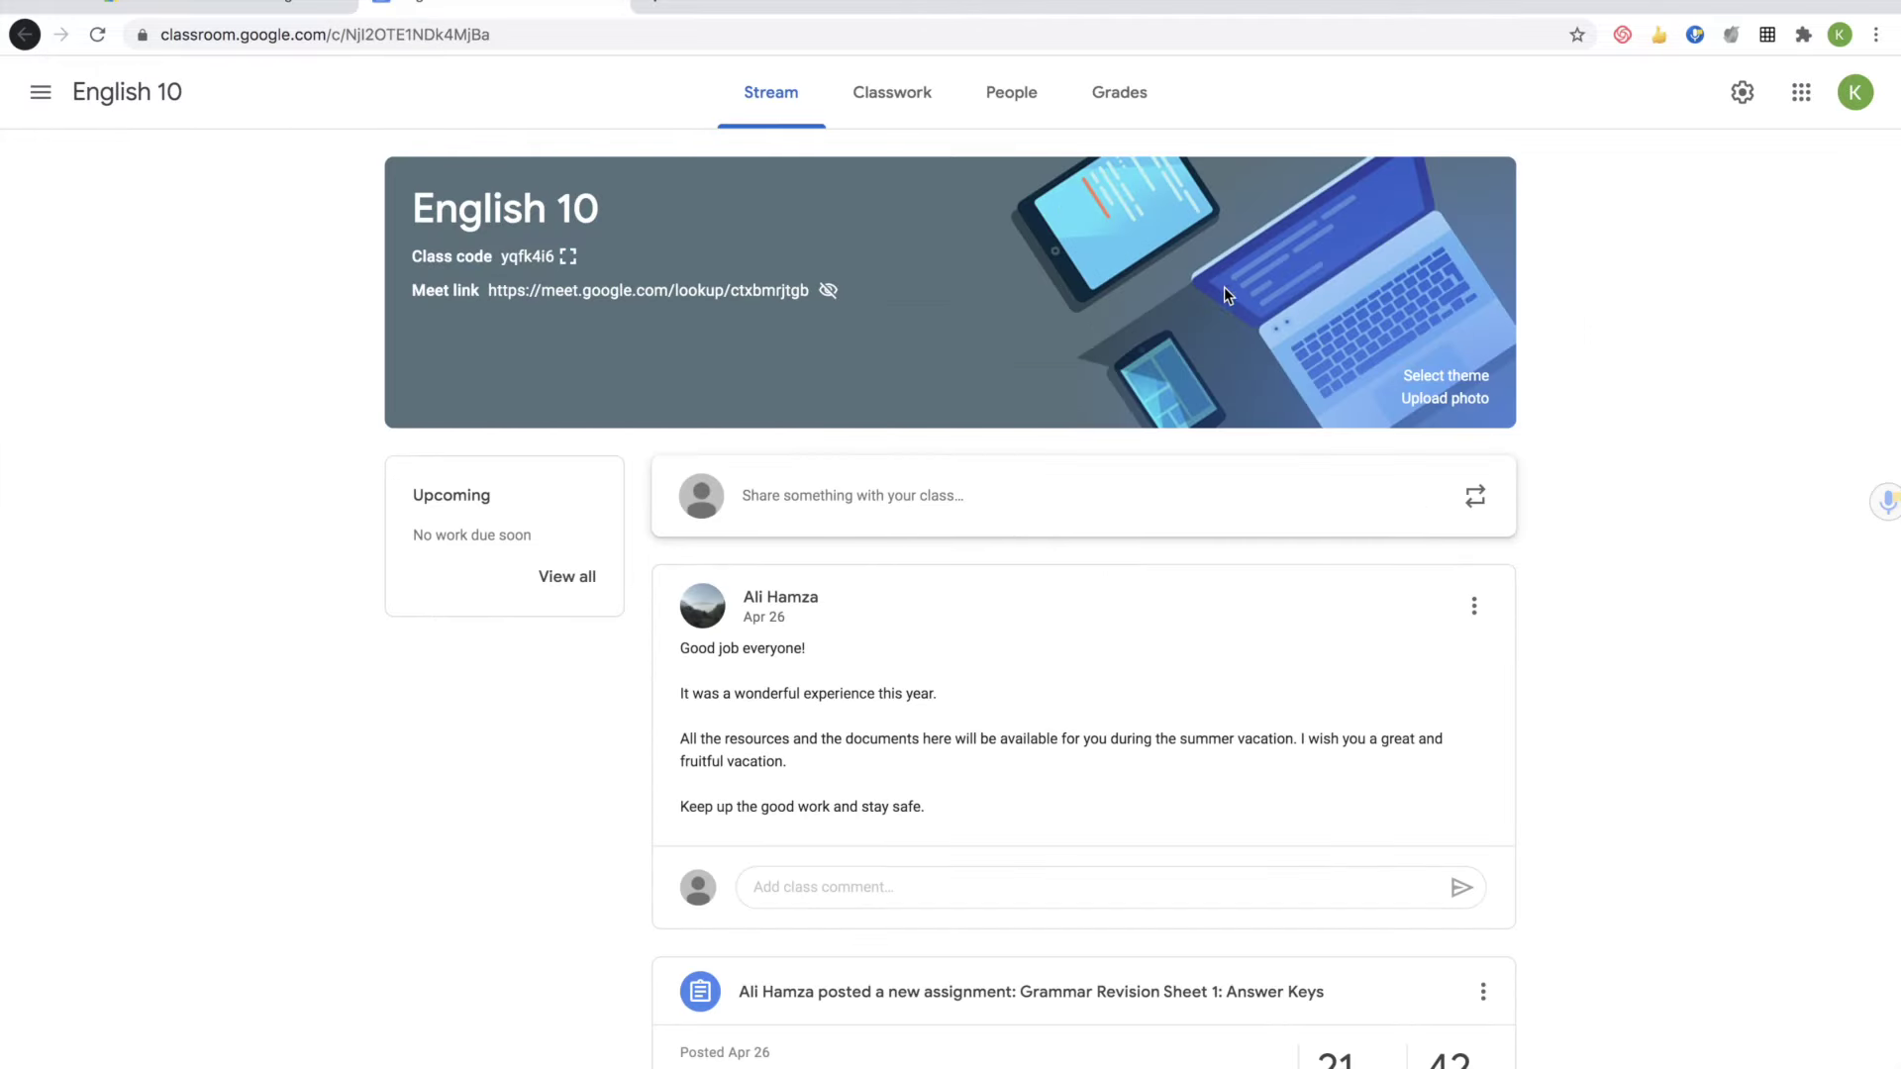
{"action": "scroll", "coordinate": [1218, 447], "scroll_direction": "down", "scroll_amount": 3}
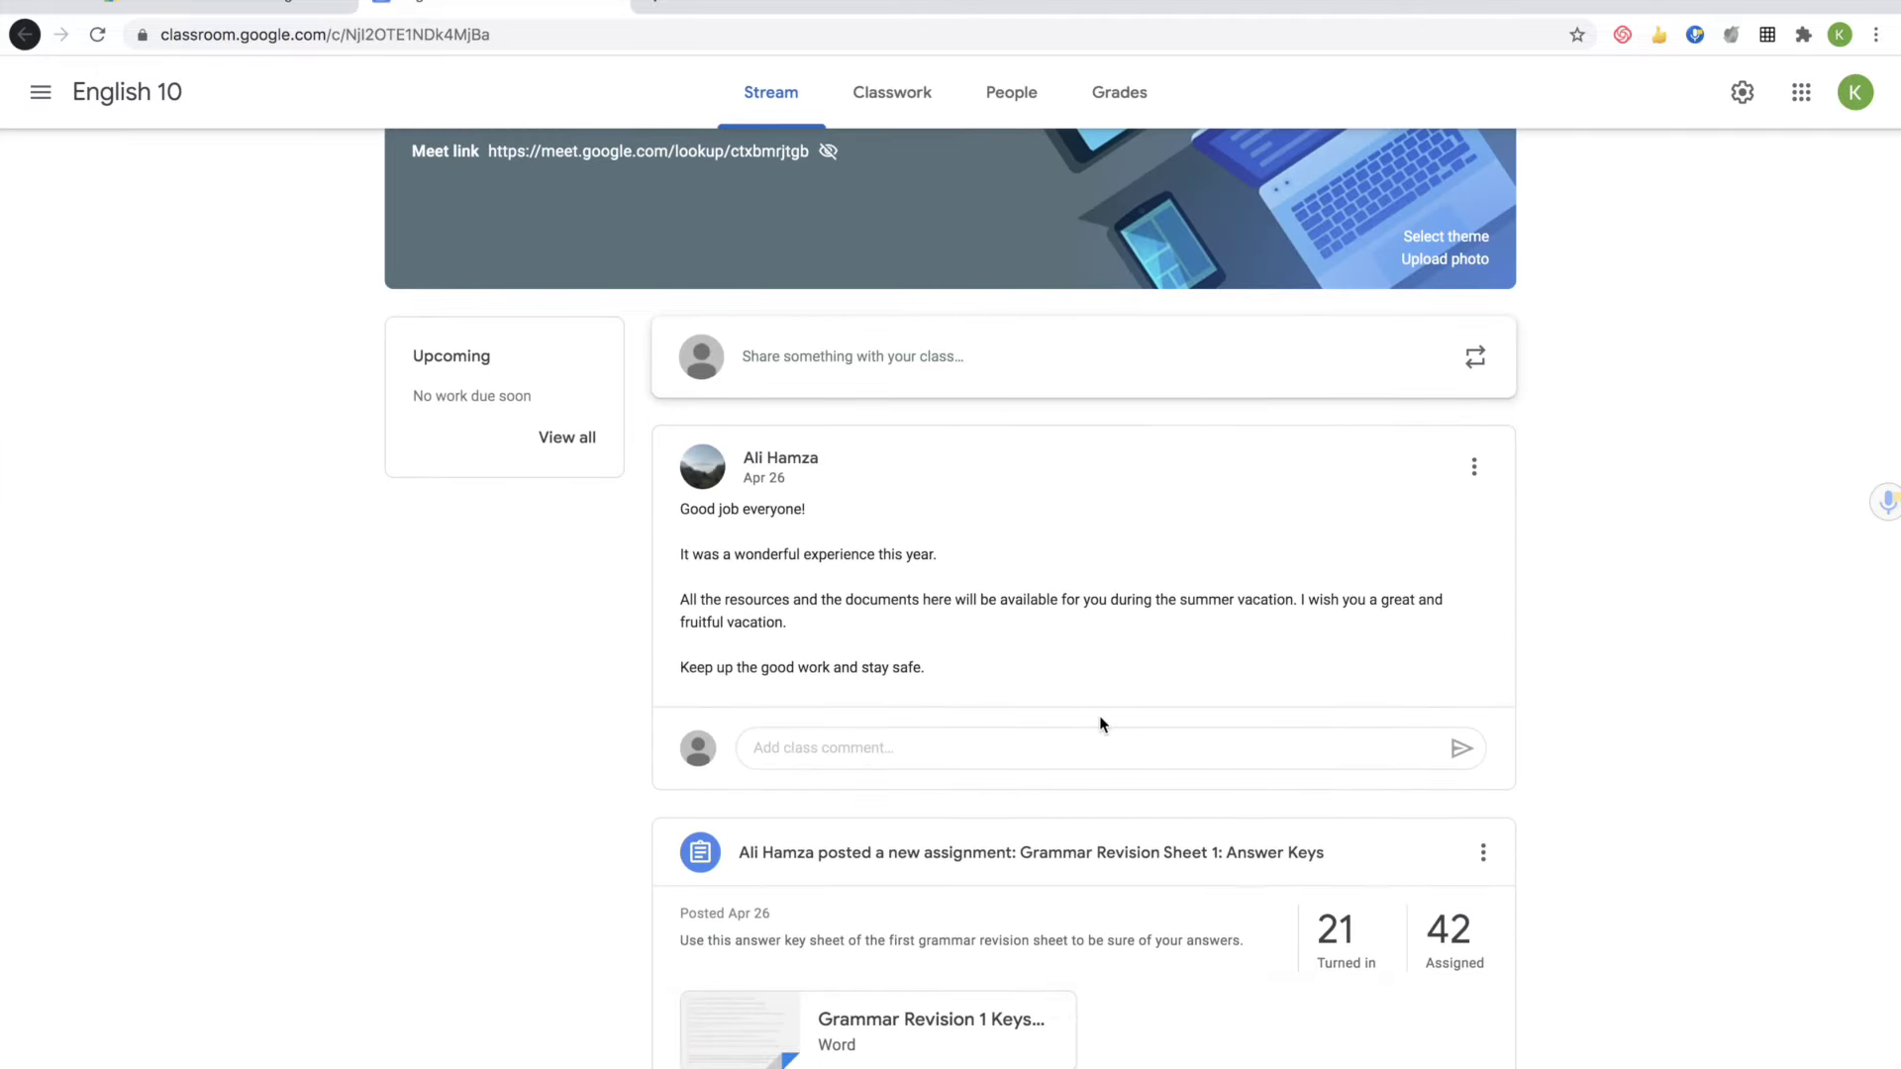
{"action": "scroll", "coordinate": [1100, 723], "scroll_direction": "down", "scroll_amount": 5}
{"action": "scroll", "coordinate": [1101, 723], "scroll_direction": "down", "scroll_amount": 5}
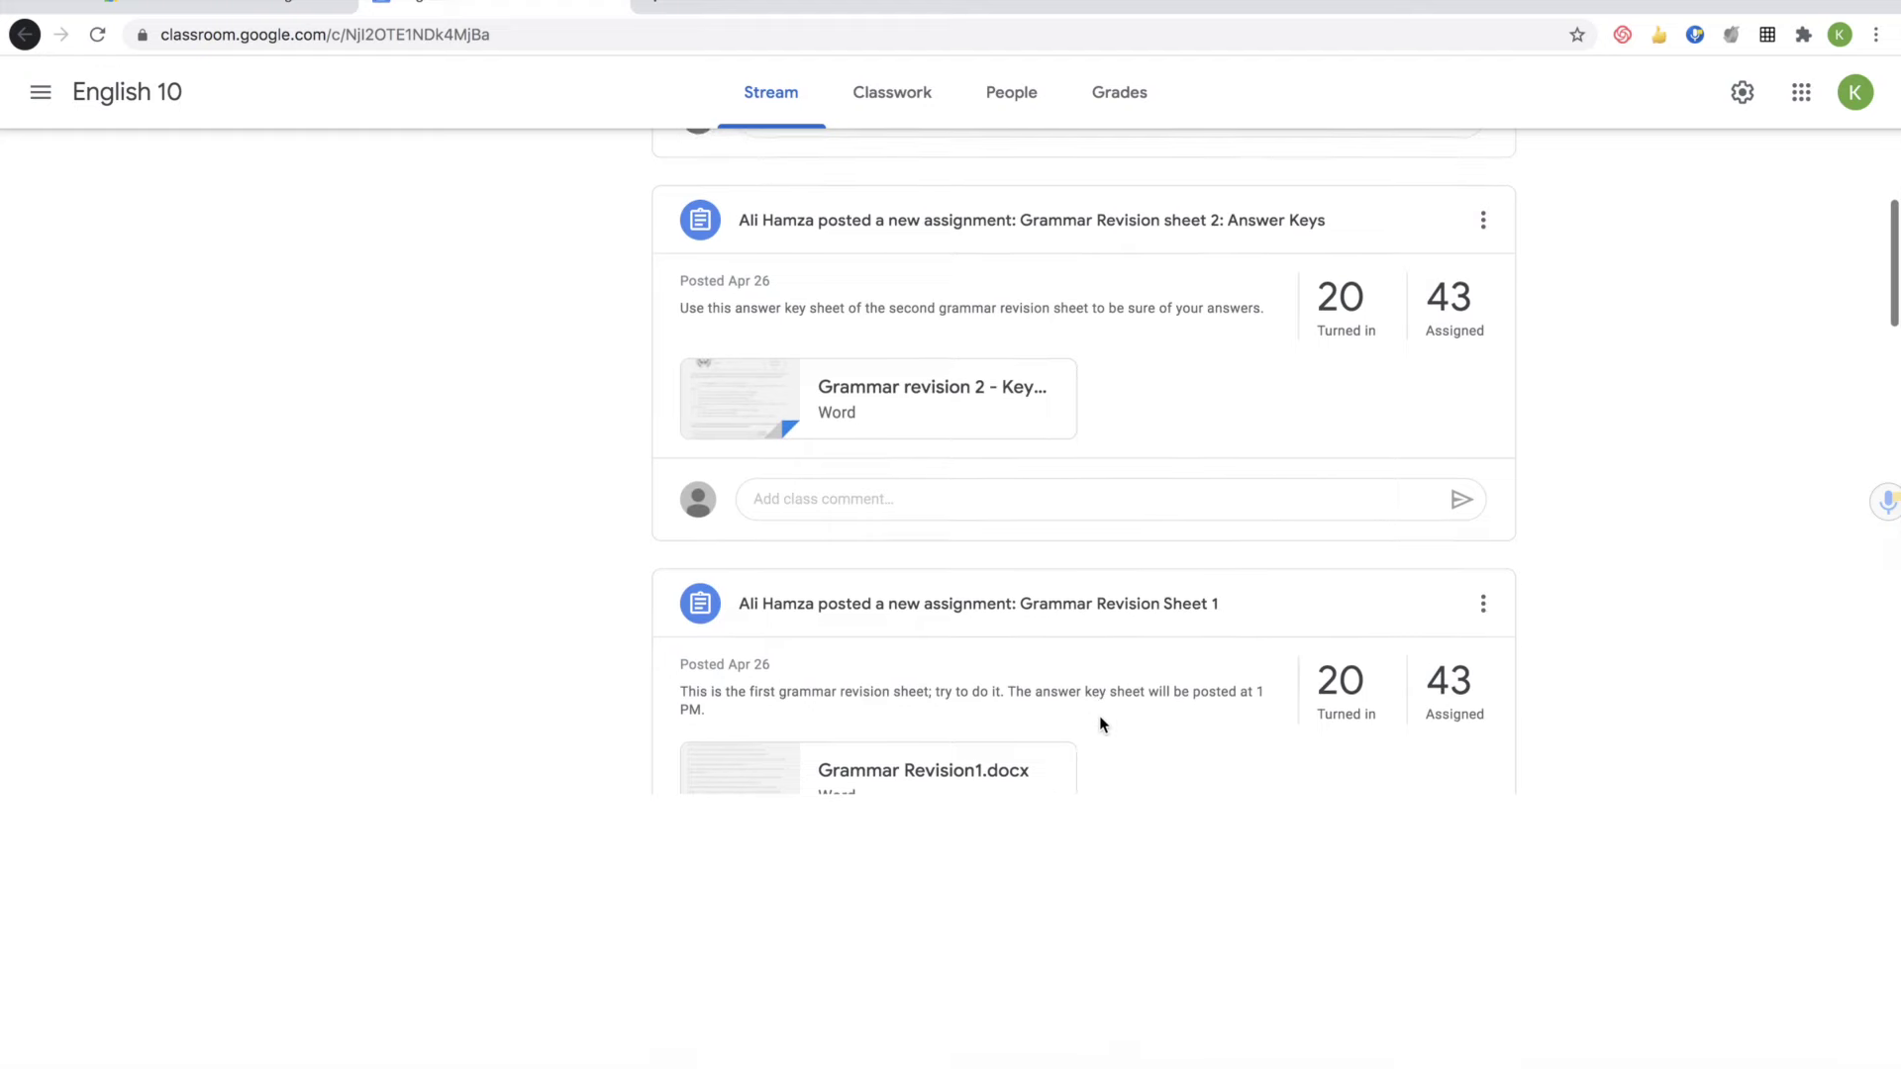
{"action": "scroll", "coordinate": [1101, 723], "scroll_direction": "up", "scroll_amount": 10}
{"action": "scroll", "coordinate": [1405, 619], "scroll_direction": "down", "scroll_amount": 1}
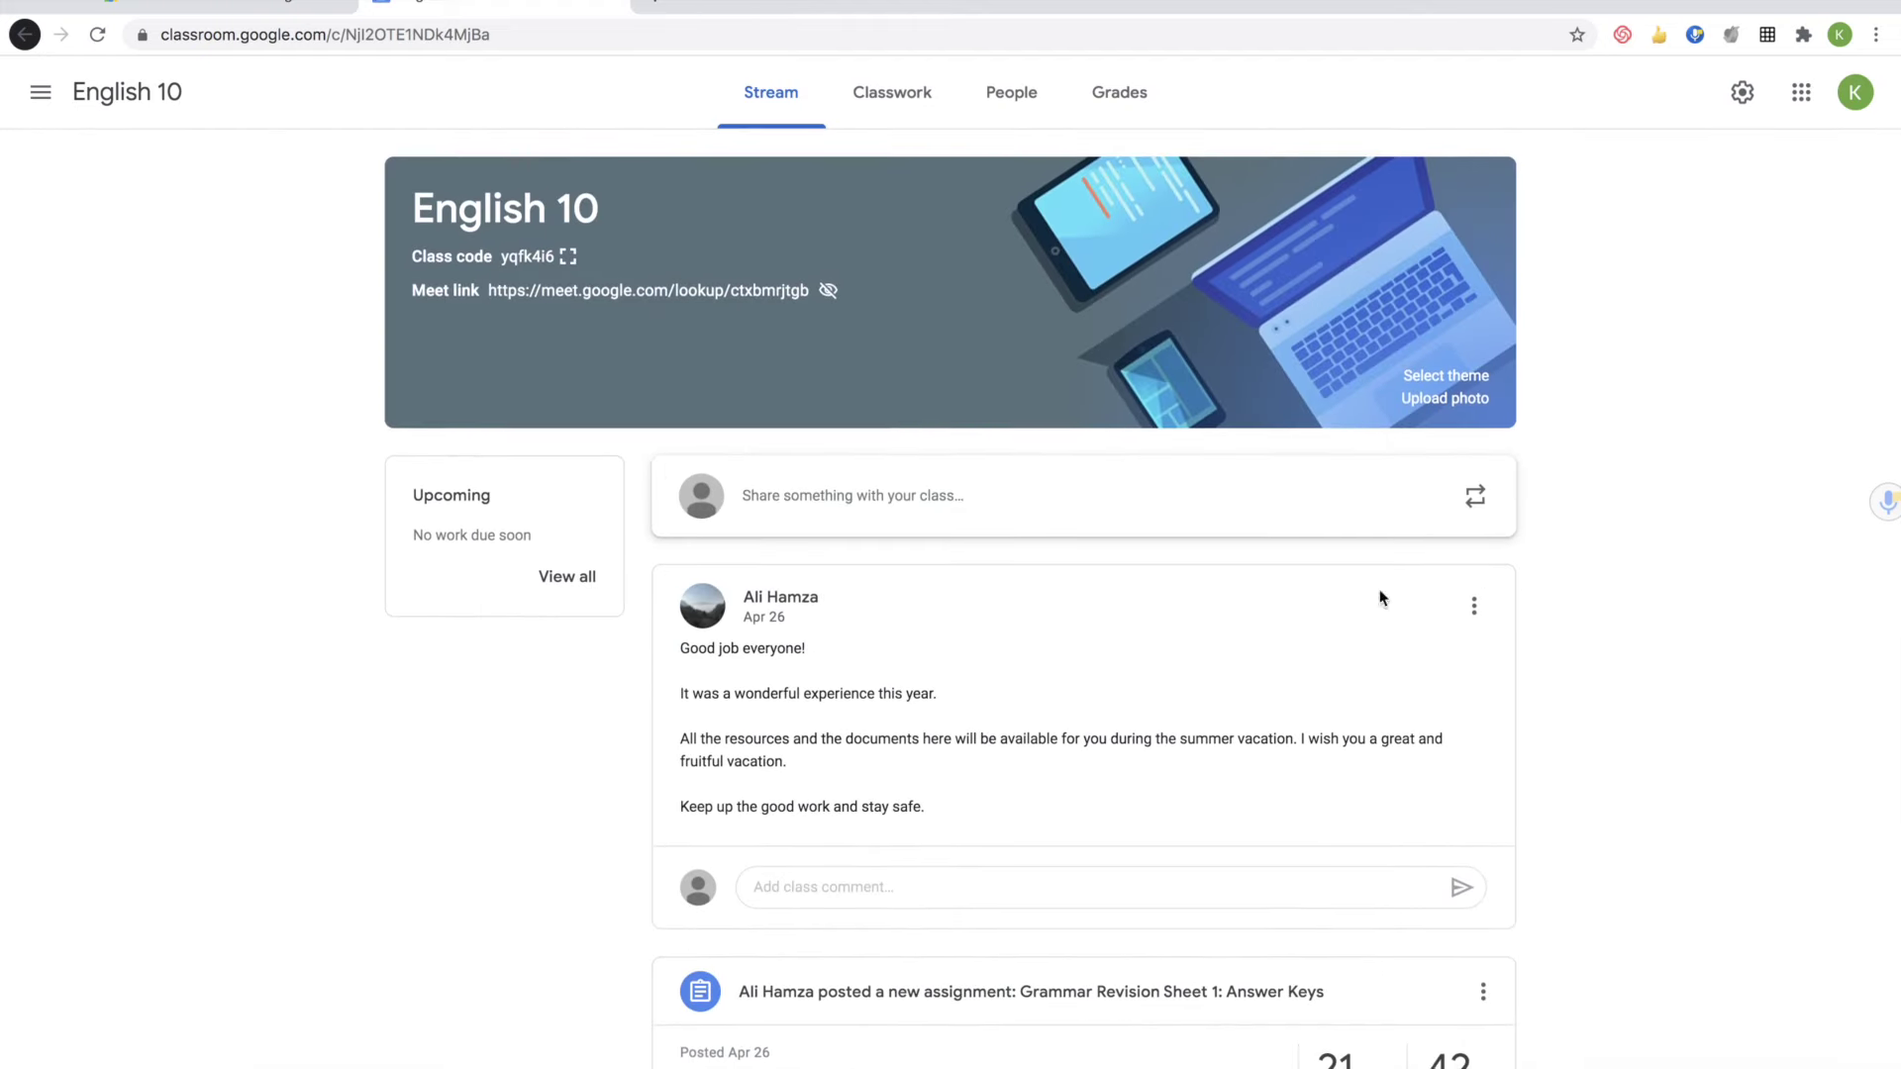
Step: Browse English 10 Classwork topics, zooming the page in and back to normal size
{"action": "left_click", "coordinate": [909, 99]}
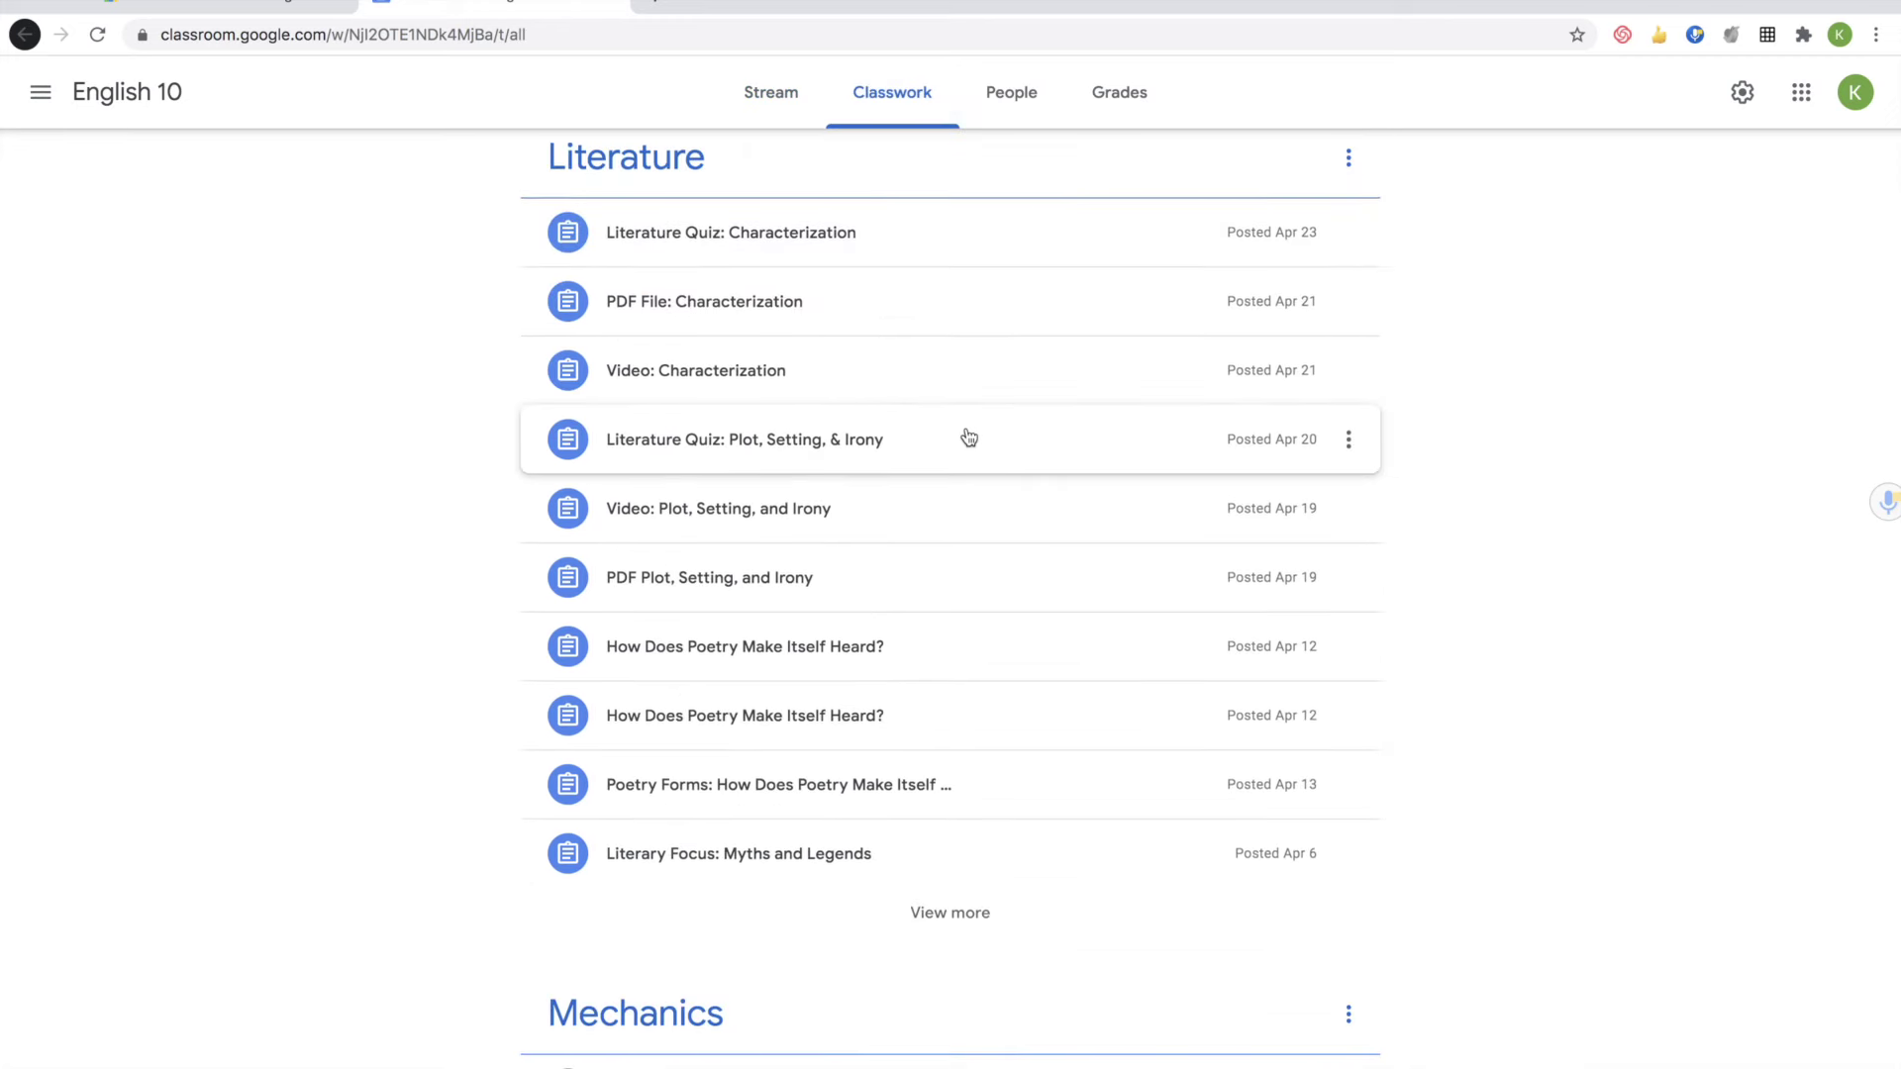
{"action": "scroll", "coordinate": [969, 437], "scroll_direction": "down", "scroll_amount": 4}
{"action": "scroll", "coordinate": [970, 437], "scroll_direction": "down", "scroll_amount": 2}
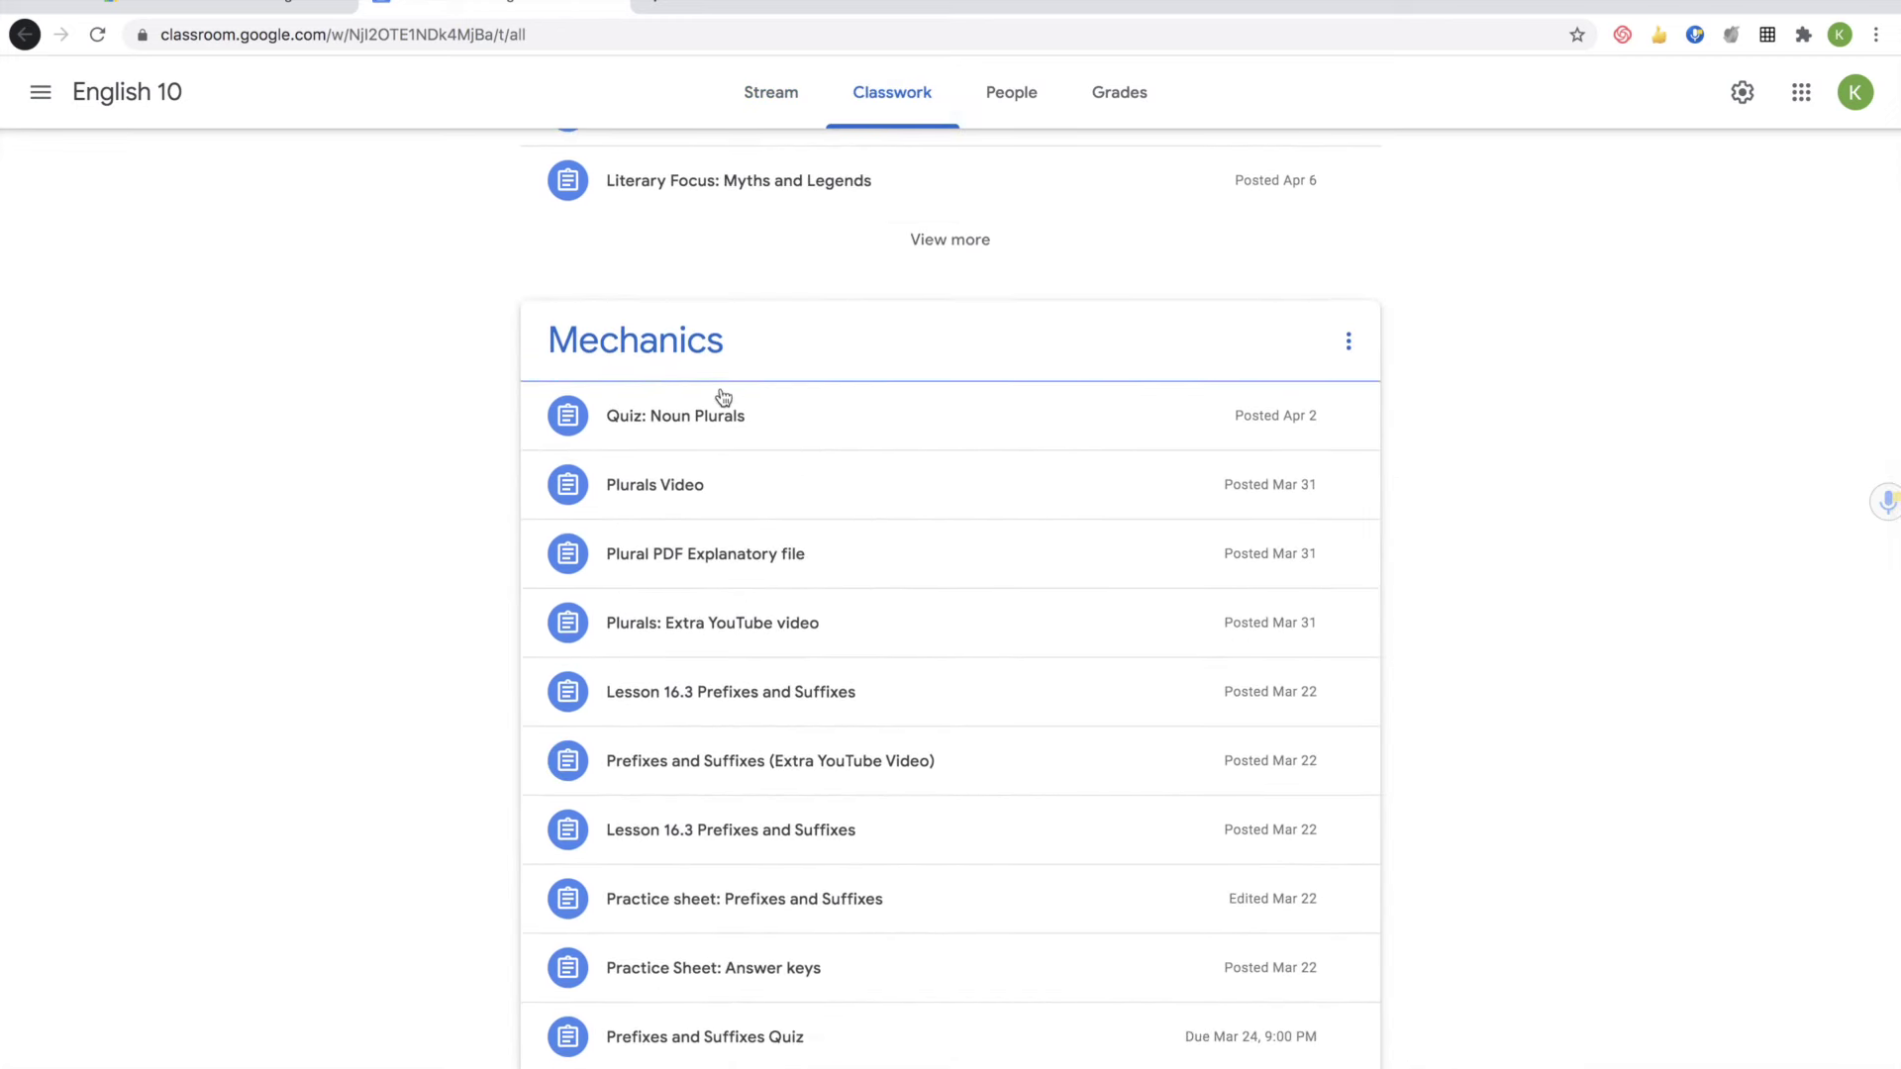
{"action": "scroll", "coordinate": [712, 446], "scroll_direction": "down", "scroll_amount": 2}
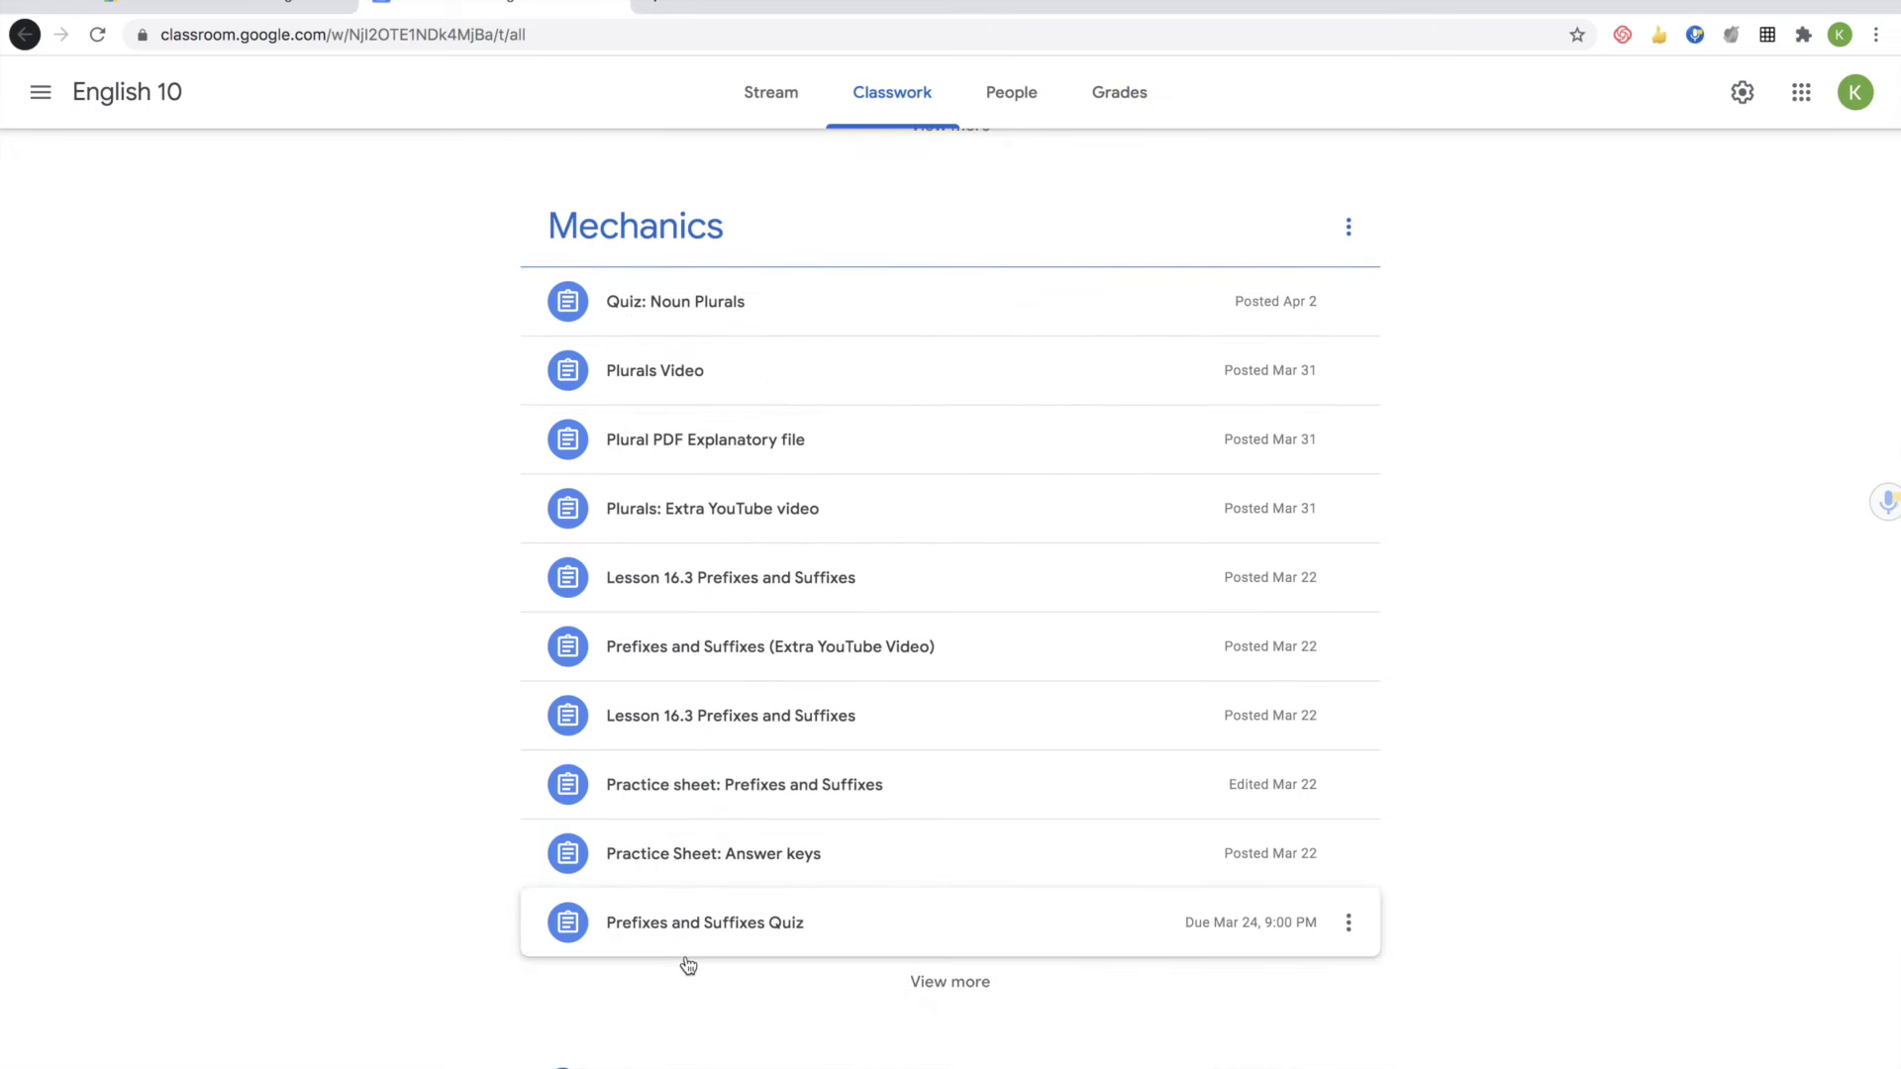
{"action": "scroll", "coordinate": [691, 941], "scroll_direction": "down", "scroll_amount": 3}
{"action": "scroll", "coordinate": [691, 941], "scroll_direction": "down", "scroll_amount": 2}
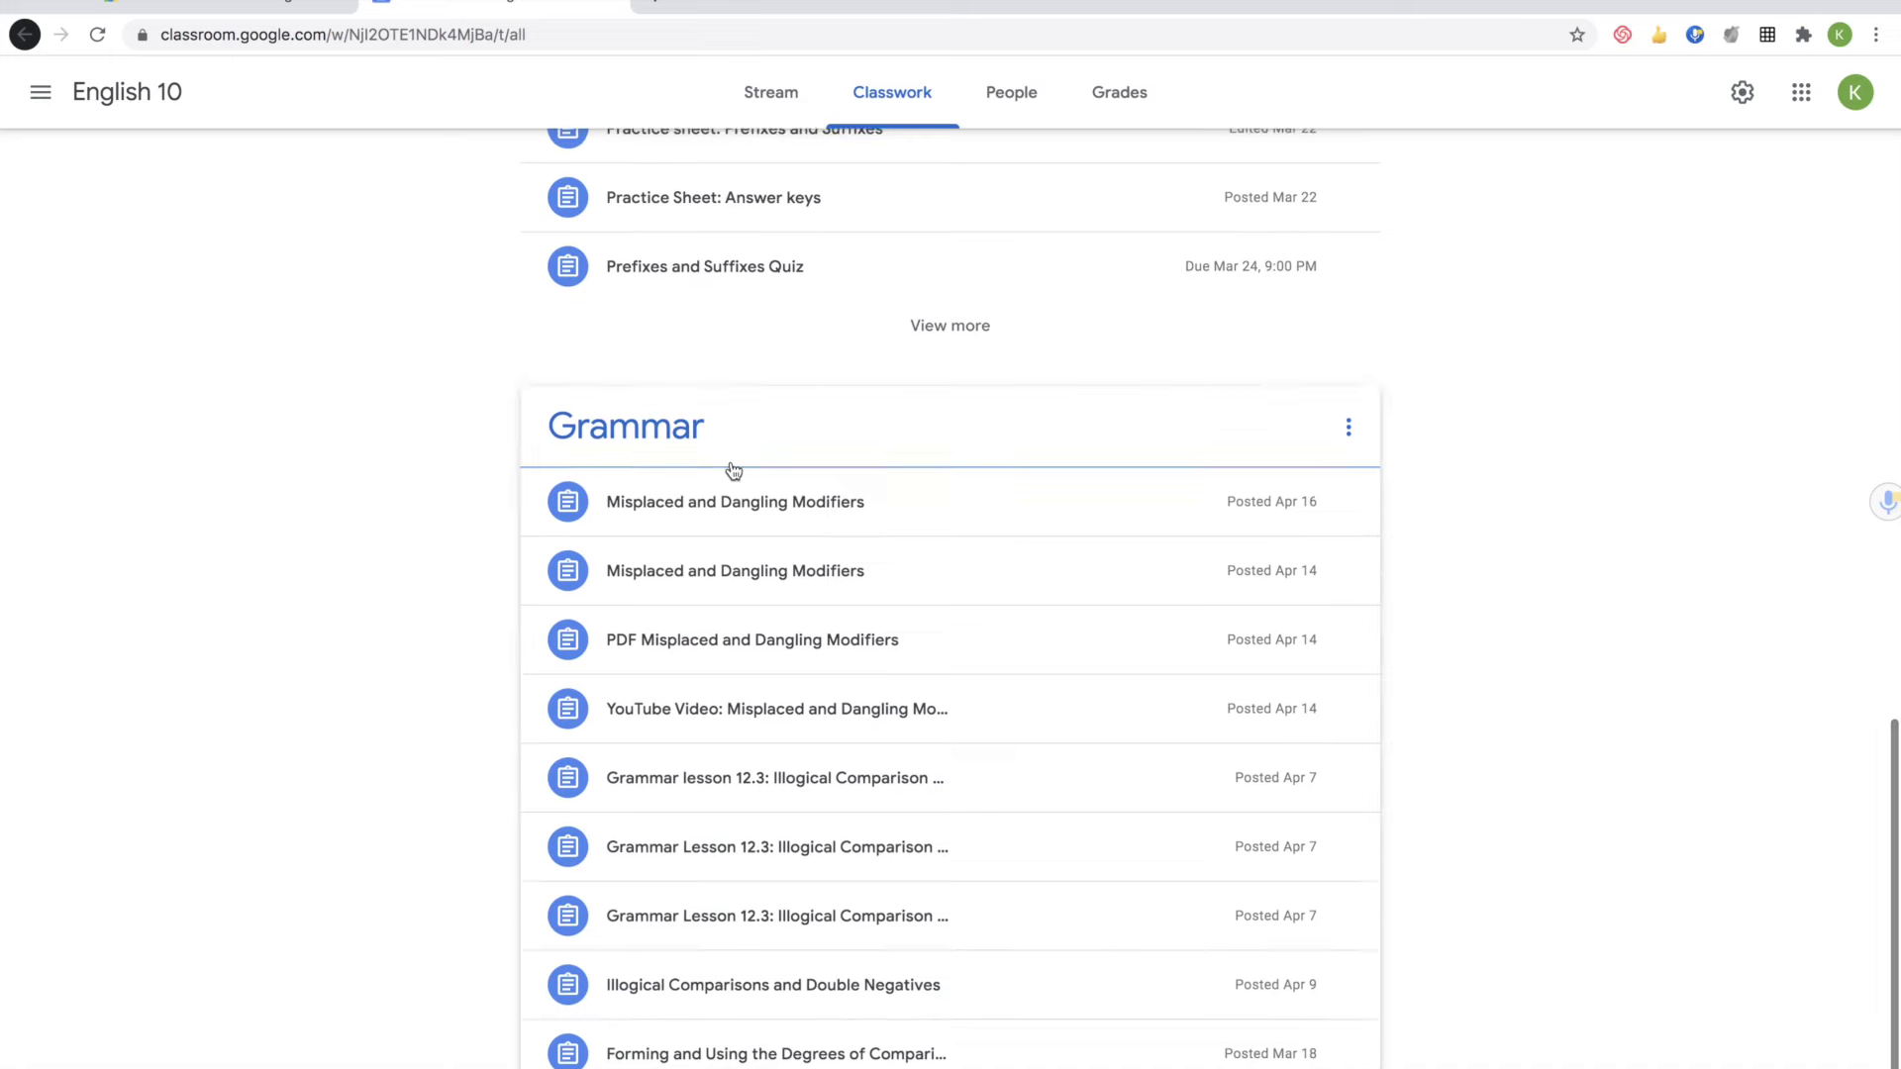
{"action": "scroll", "coordinate": [731, 471], "scroll_direction": "up", "scroll_amount": 3}
{"action": "scroll", "coordinate": [732, 471], "scroll_direction": "up", "scroll_amount": 3}
{"action": "scroll", "coordinate": [732, 471], "scroll_direction": "up", "scroll_amount": 2}
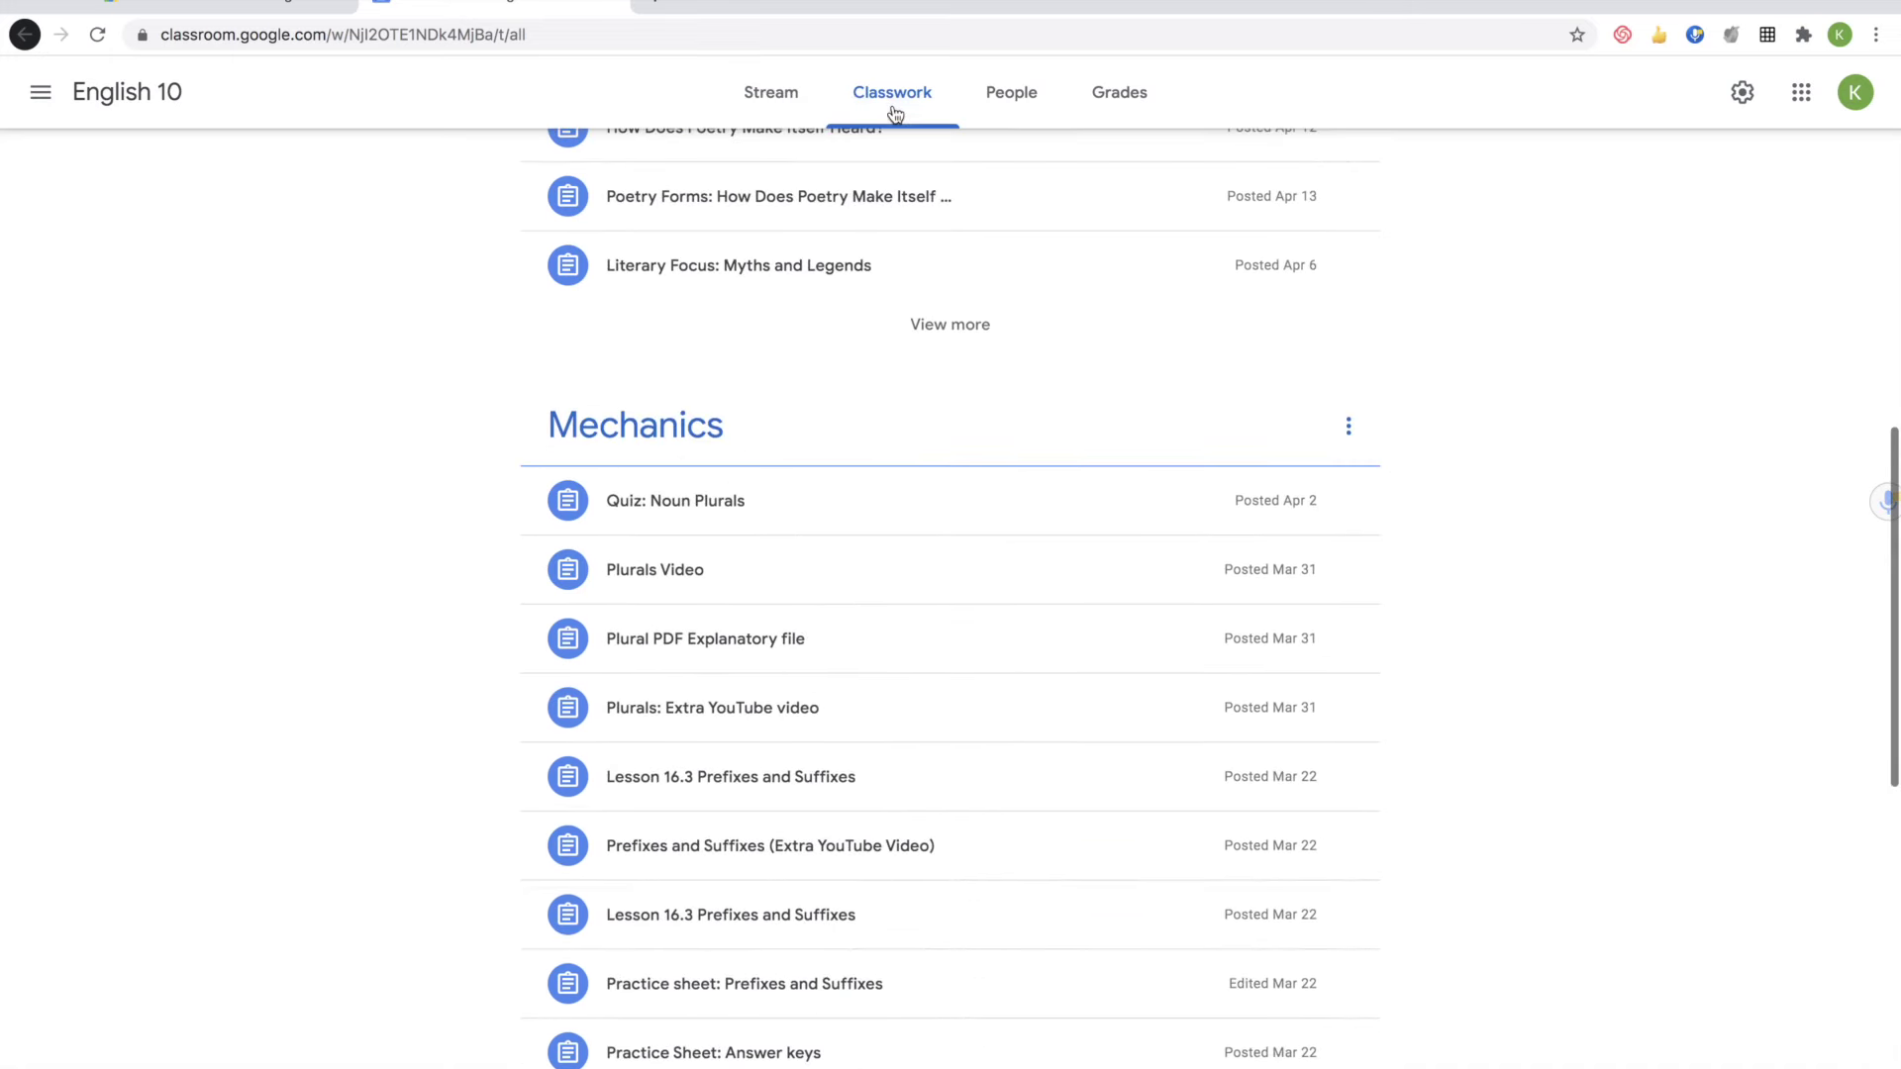
{"action": "key", "text": "ctrl+plus"}
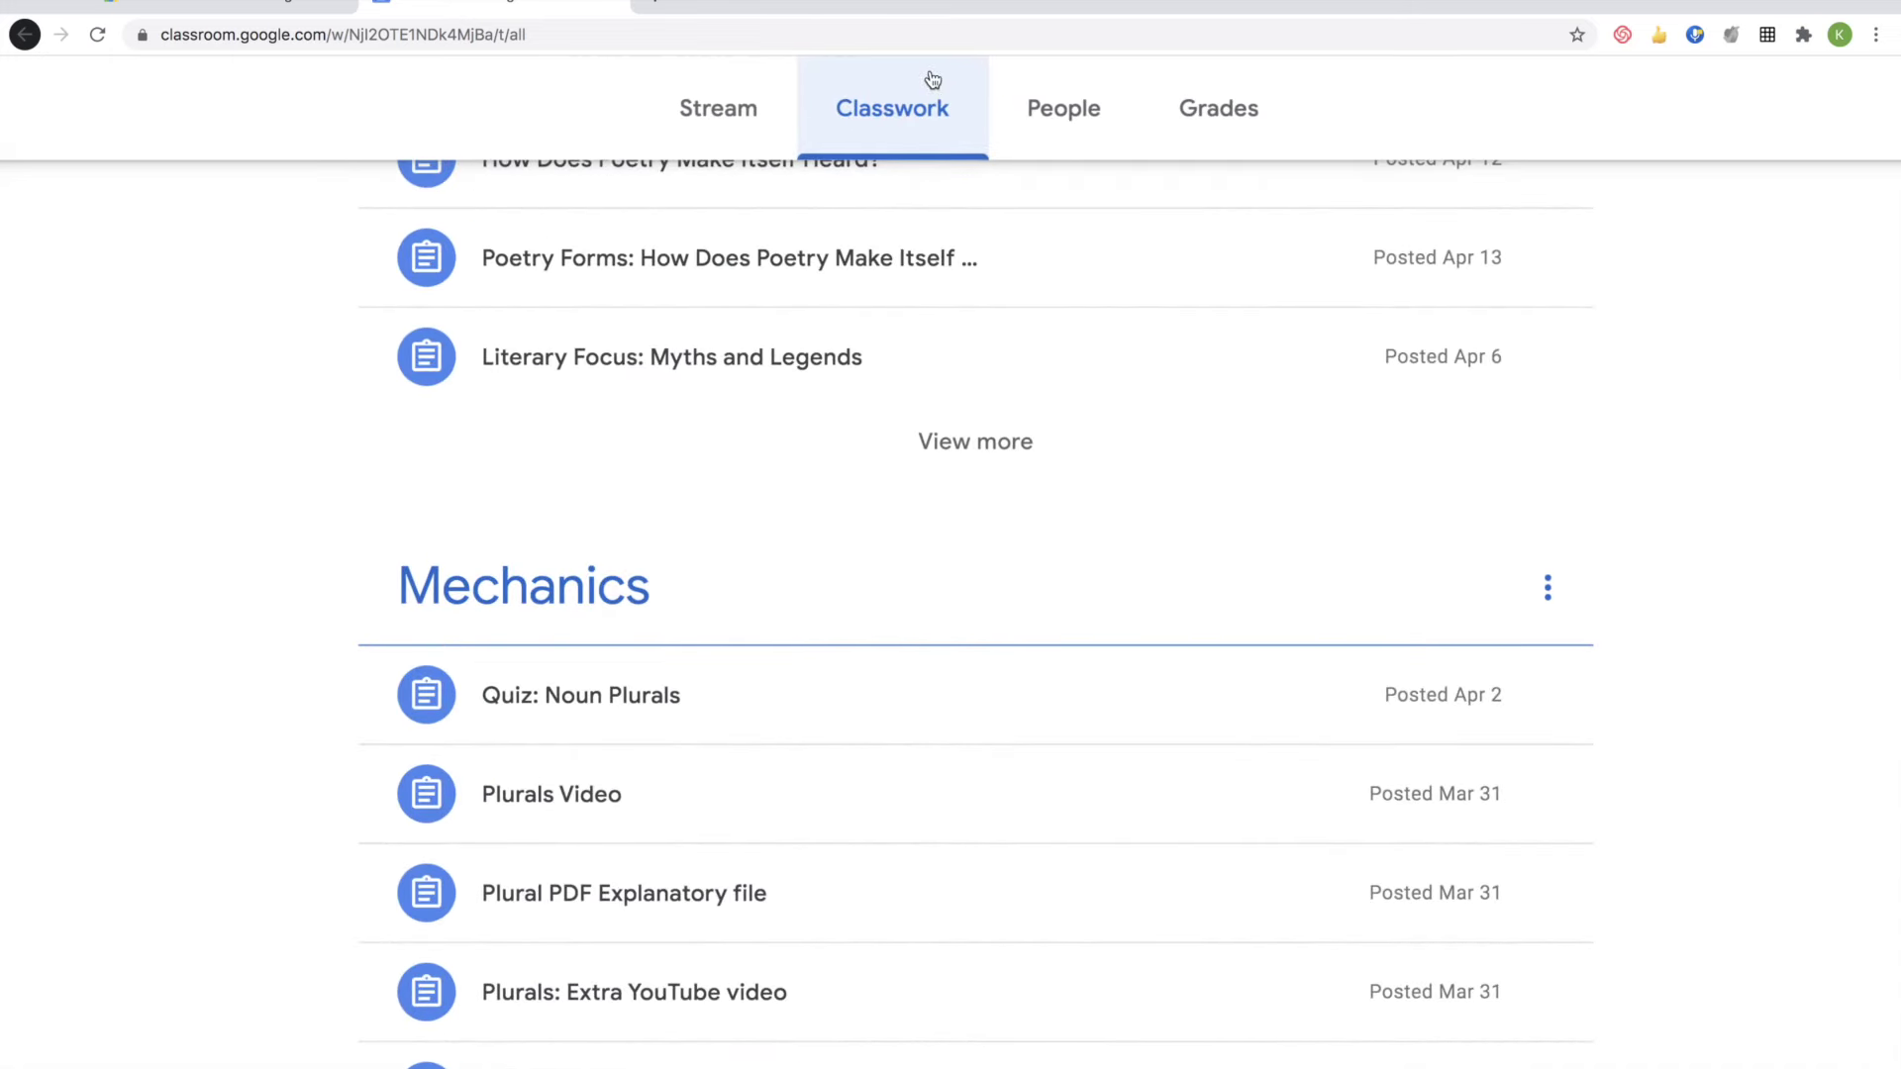
{"action": "key", "text": "ctrl+minus"}
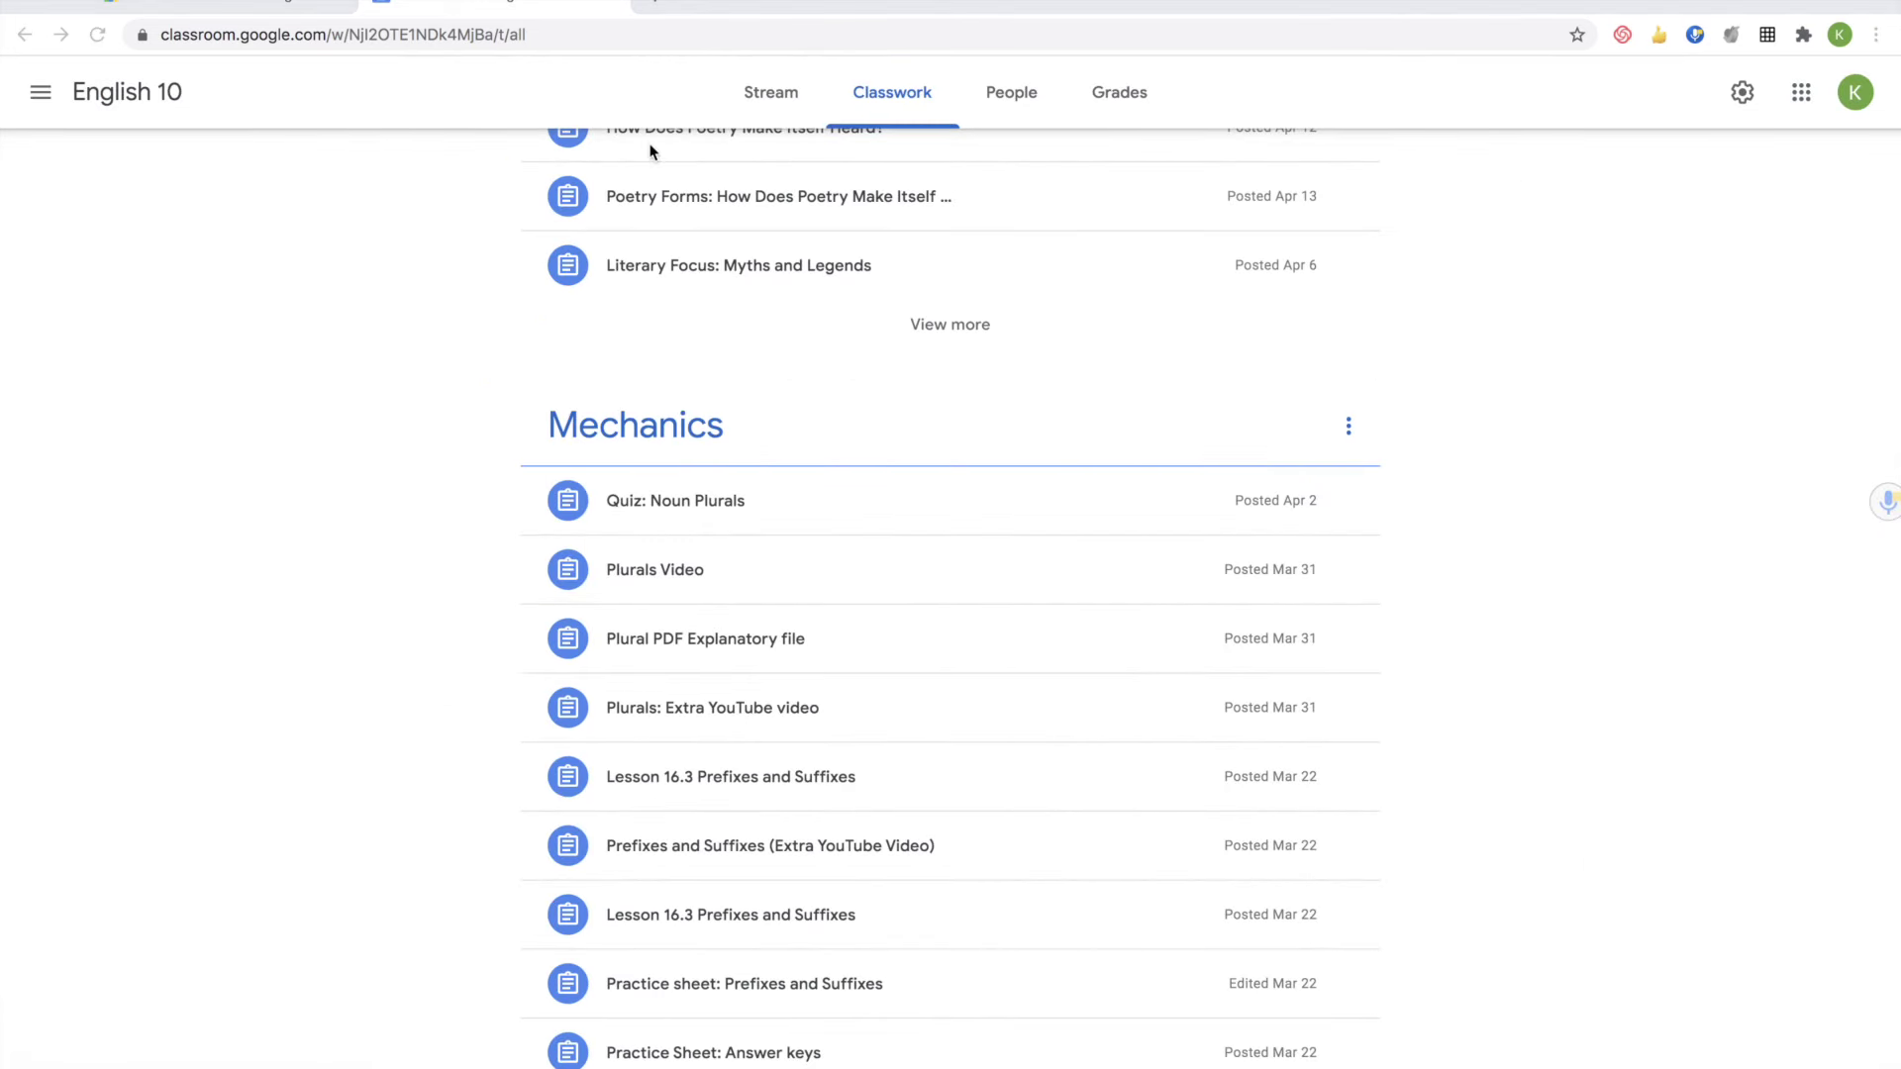
Step: Return to the English 10 Stream showing the class code and Meet link
{"action": "left_click", "coordinate": [771, 92]}
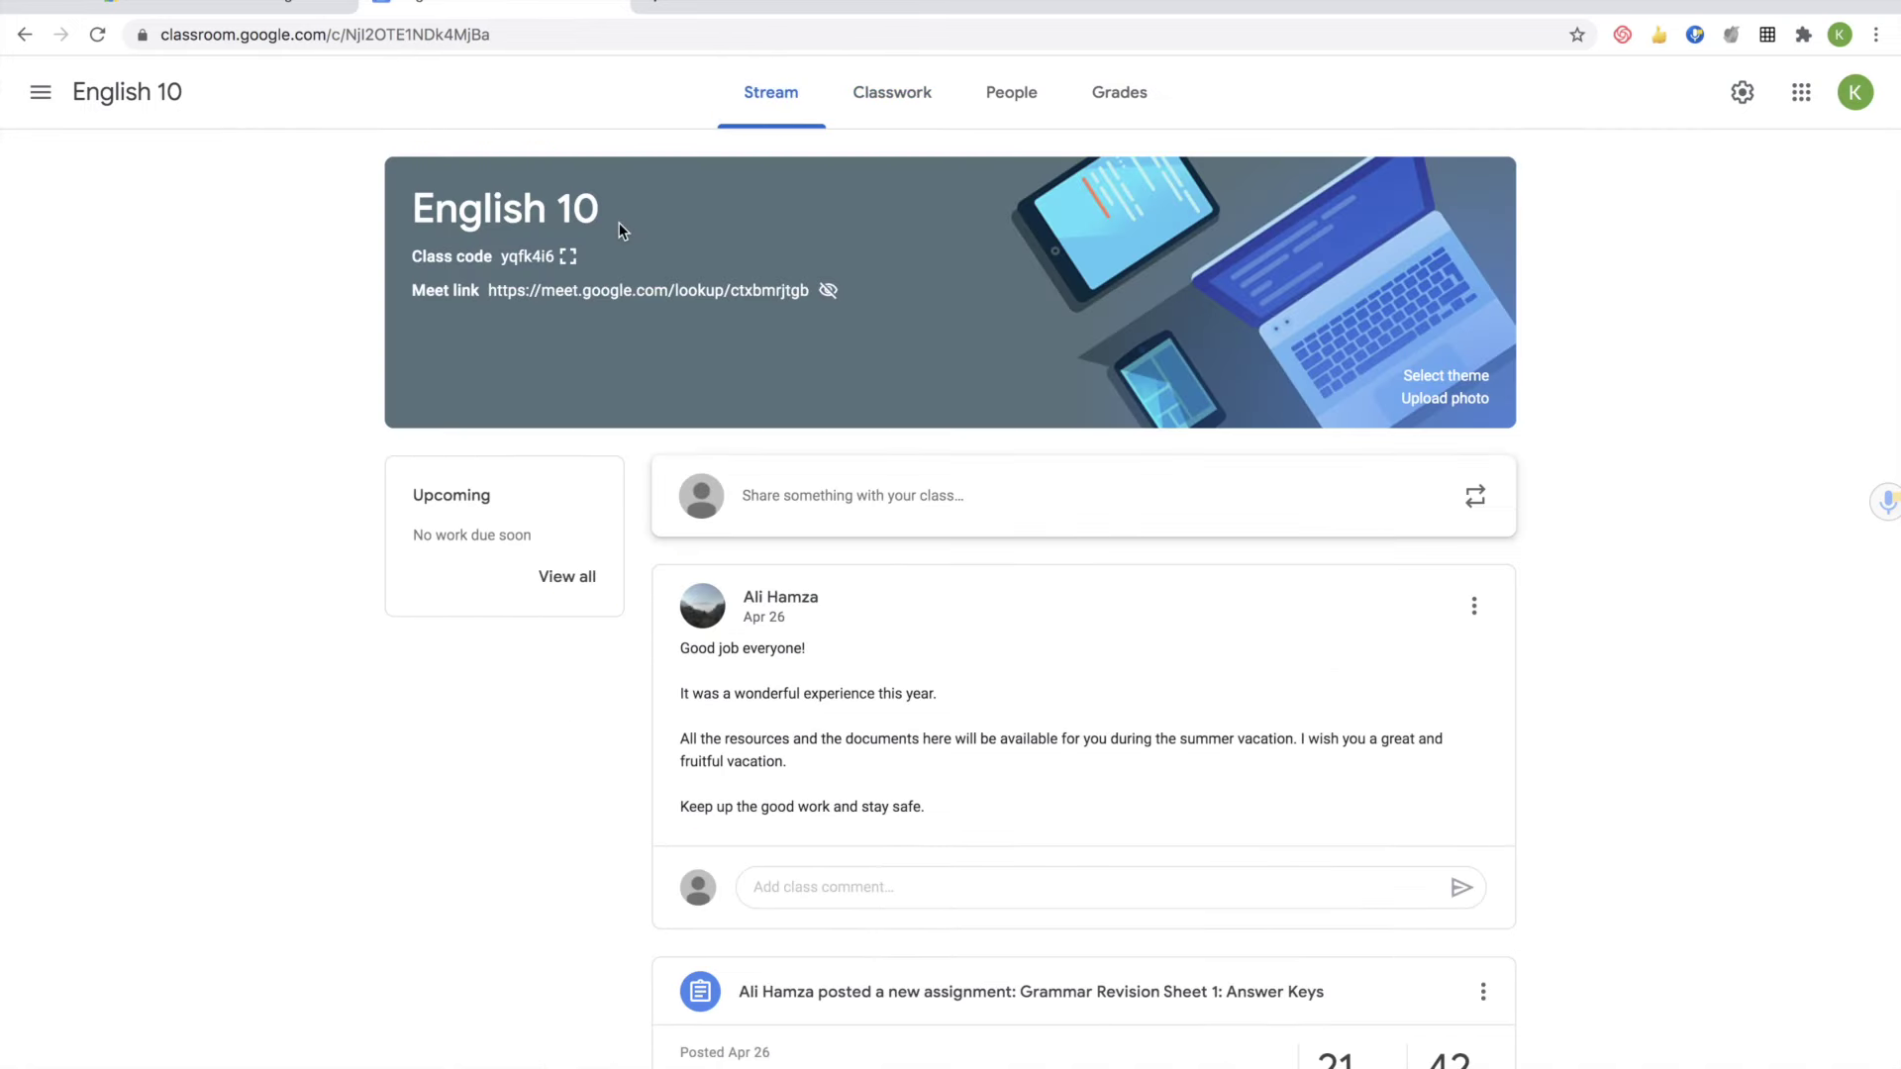